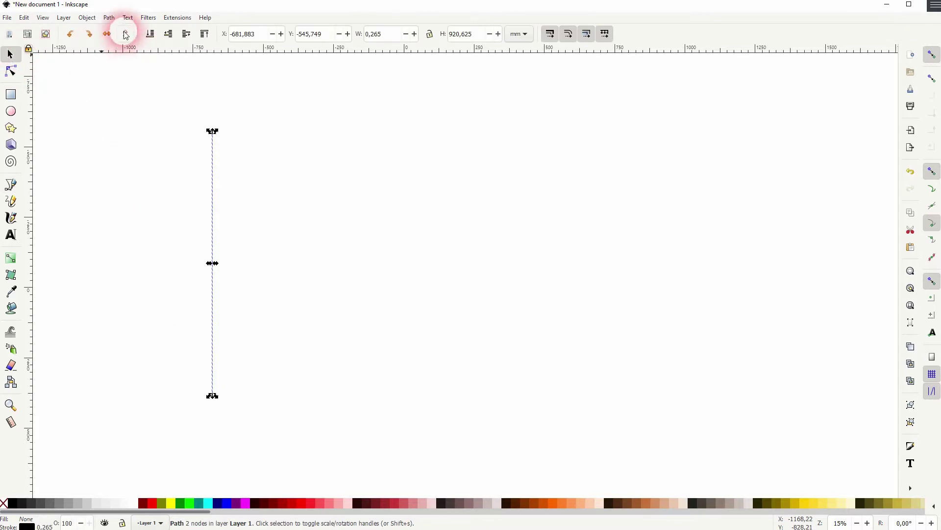
# Set the vertical line's stroke width to 20 mm in its stroke style.
pyautogui.click(99, 41)
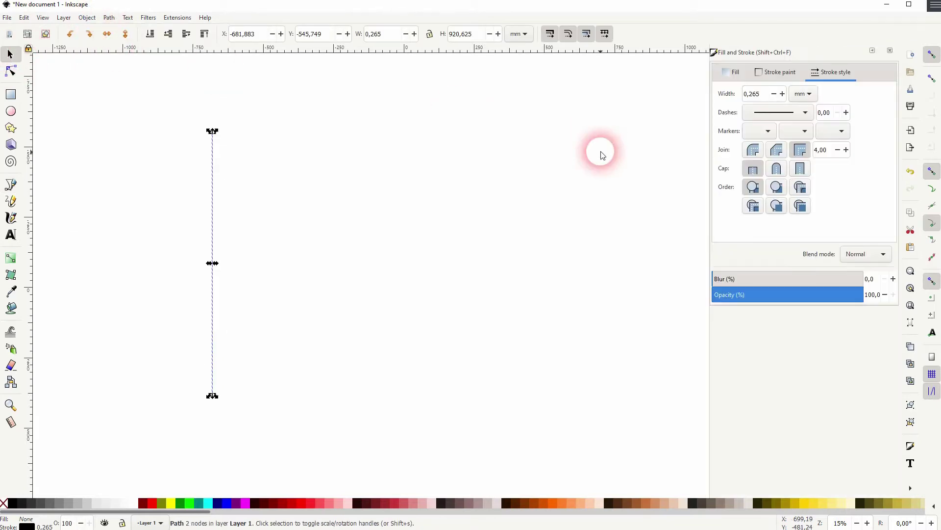
pyautogui.click(777, 72)
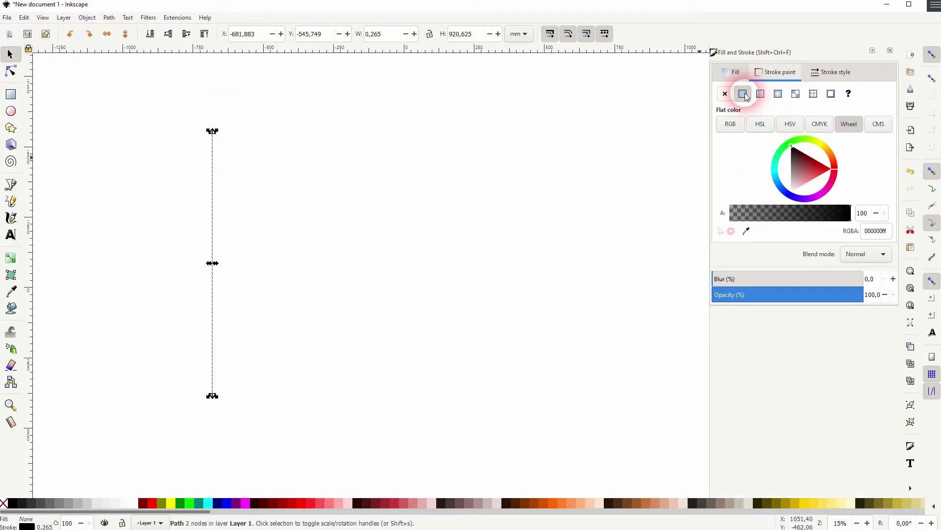
pyautogui.click(833, 72)
pyautogui.click(768, 95)
pyautogui.write('10')
pyautogui.press('Return')
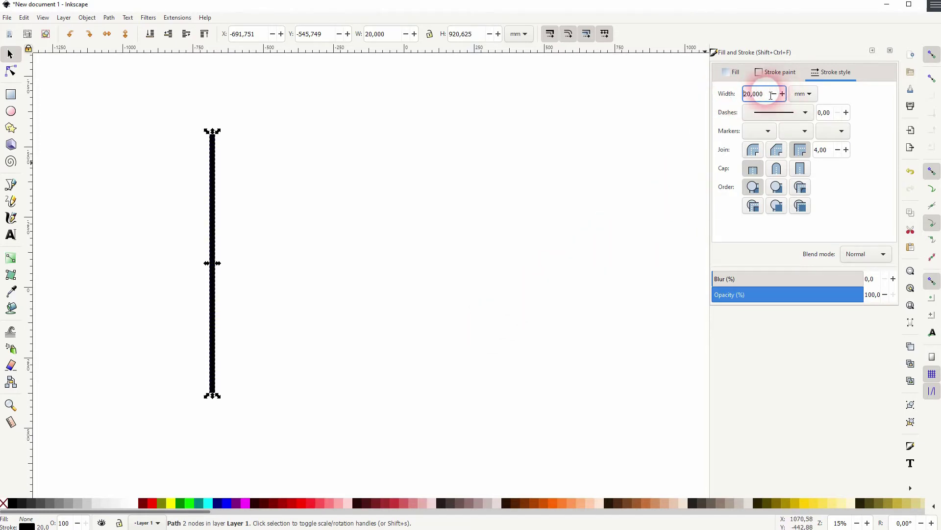
pyautogui.click(451, 314)
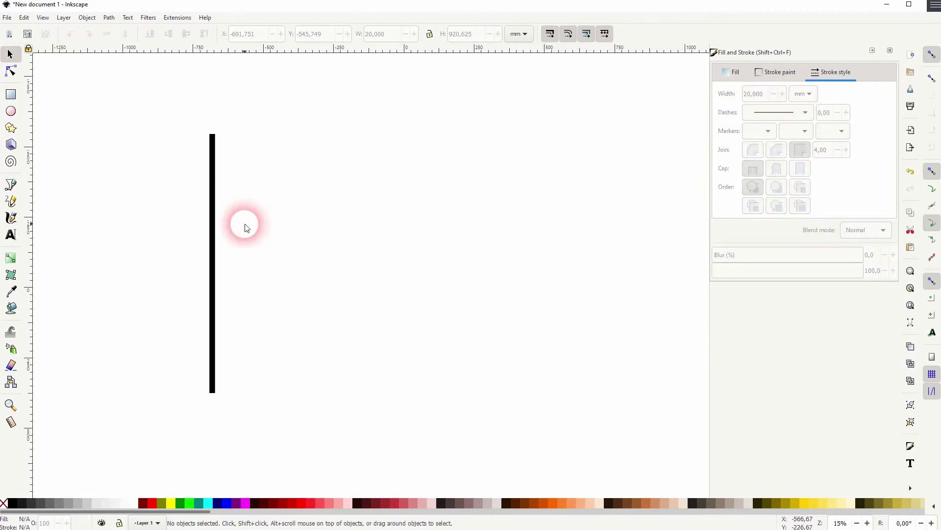
# Duplicate the vertical line and move the copy horizontally to the right so the pair spans about 1668 mm.
pyautogui.click(213, 225)
pyautogui.moveTo(216, 227); pyautogui.dragTo(679, 223)
pyautogui.click(806, 155)
pyautogui.click(890, 50)
# Select both vertical lines and start an Interpolate between them with live preview enabled.
pyautogui.moveTo(124, 449)
pyautogui.mouseDown()
pyautogui.moveTo(613, 137)
pyautogui.moveTo(747, 82)
pyautogui.mouseUp()
pyautogui.click(173, 18)
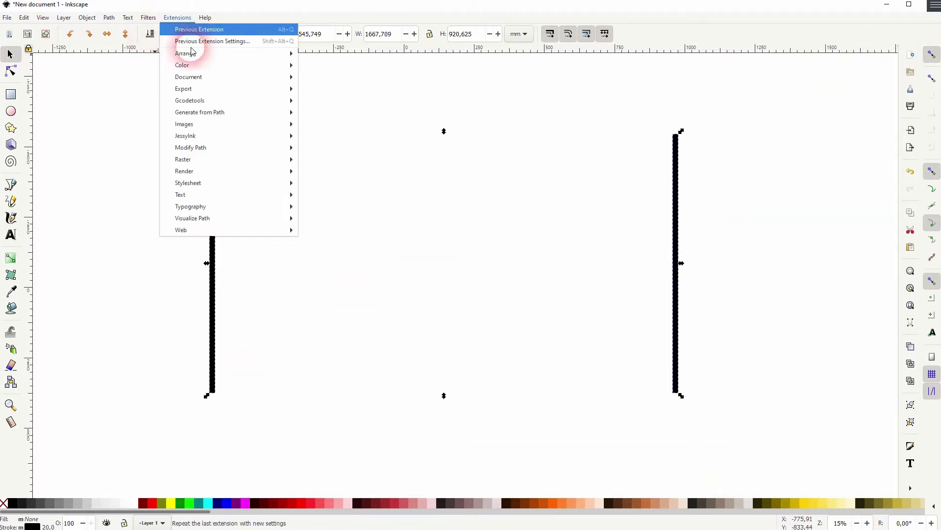
pyautogui.click(257, 122)
pyautogui.click(334, 141)
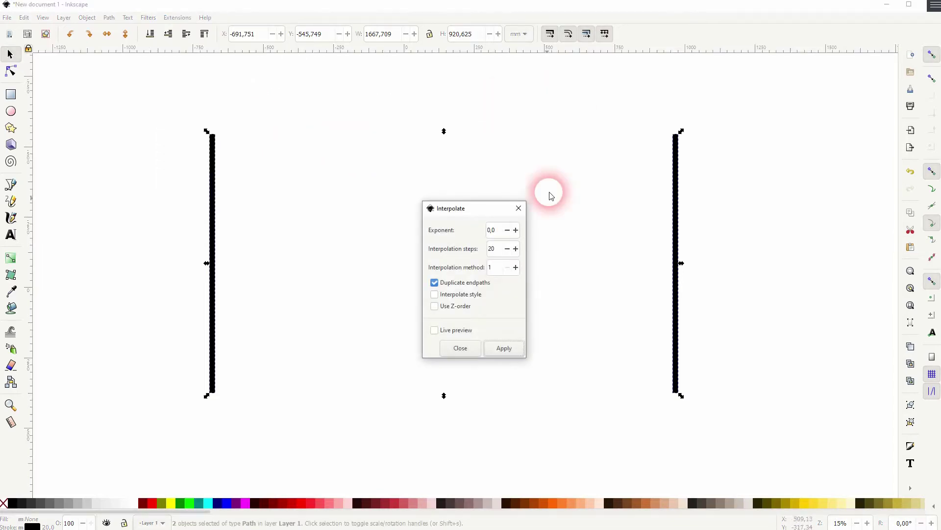
pyautogui.click(458, 330)
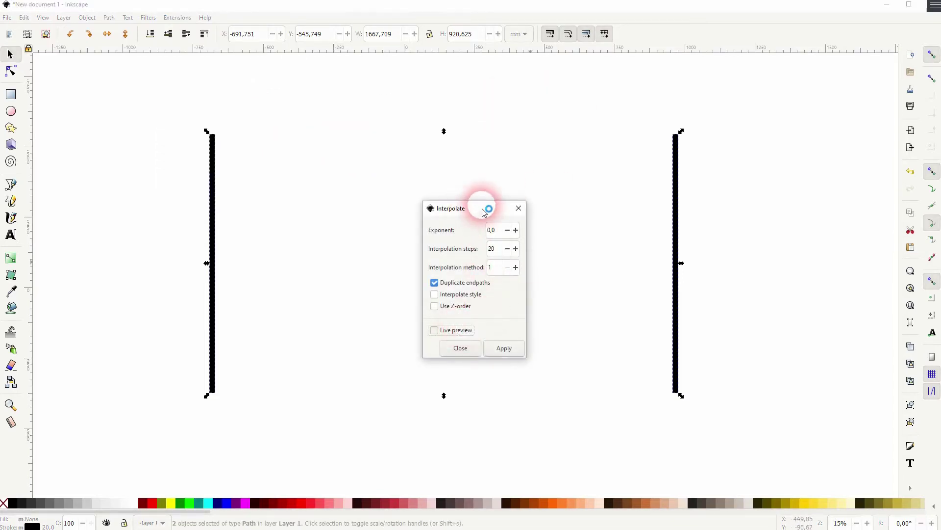
pyautogui.click(520, 387)
pyautogui.moveTo(484, 205)
pyautogui.mouseDown()
pyautogui.moveTo(804, 145)
pyautogui.moveTo(765, 188)
pyautogui.mouseUp()
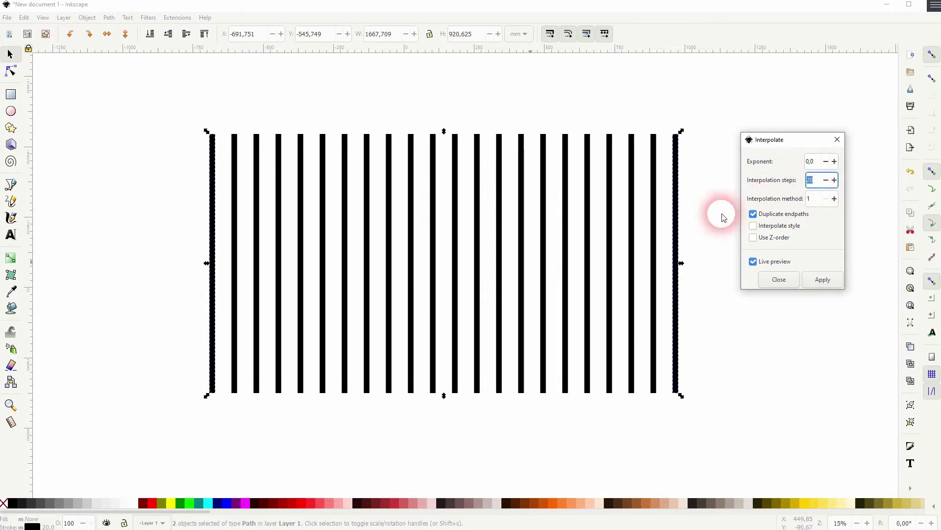
# Apply the interpolation with 30 steps, method 1 and duplicated endpaths, and close its settings.
pyautogui.write('30')
pyautogui.click(817, 198)
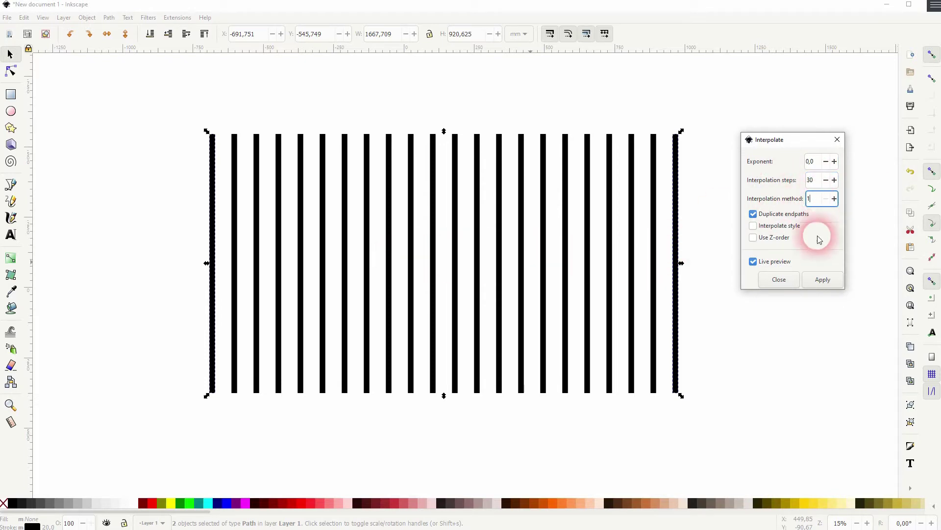
pyautogui.click(478, 387)
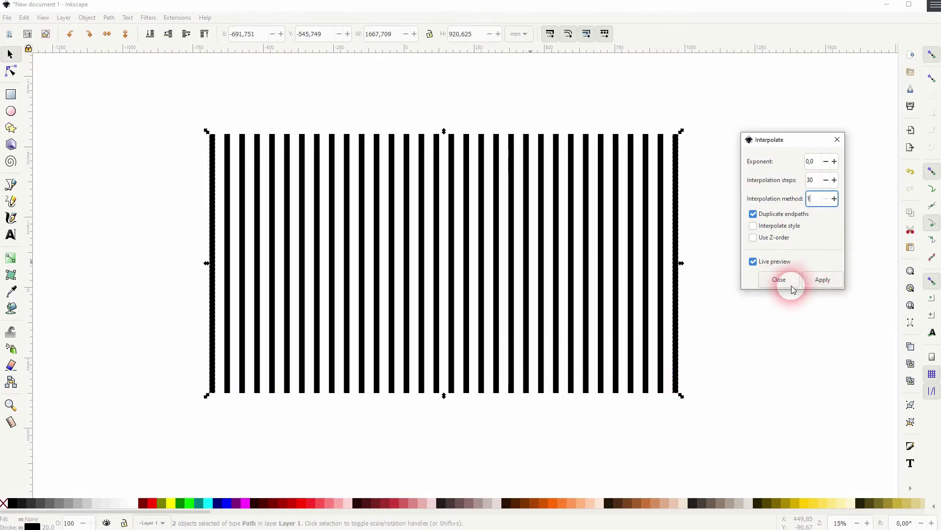
pyautogui.click(817, 286)
pyautogui.click(838, 139)
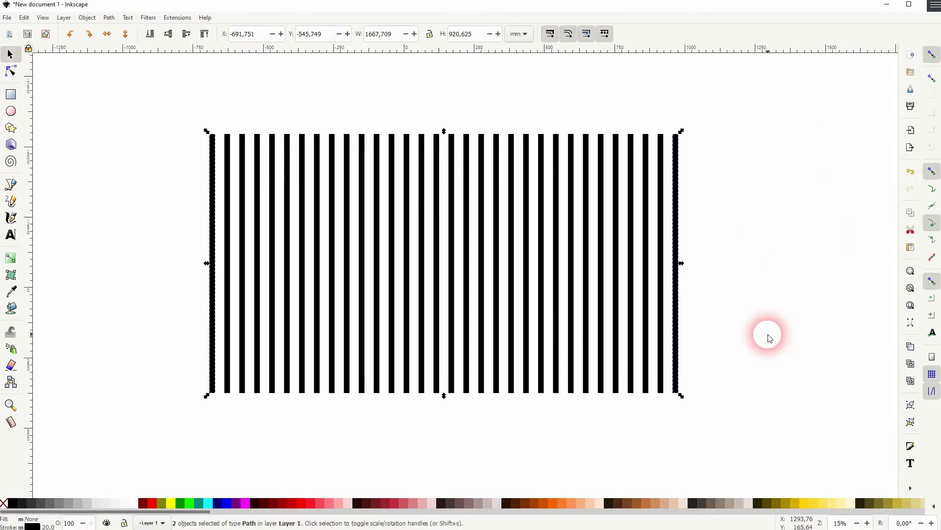
# Select all the vertical lines and rotate them 45 degrees clockwise.
pyautogui.click(767, 338)
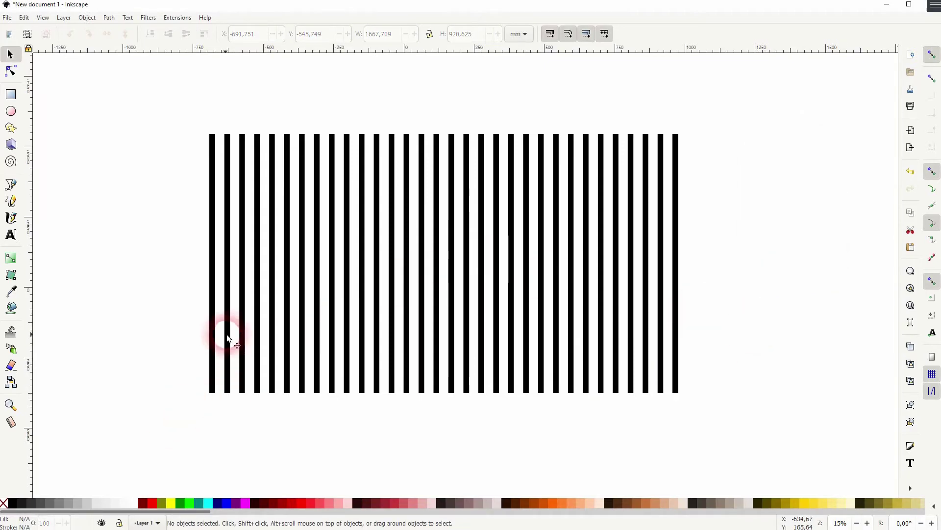
pyautogui.moveTo(151, 437); pyautogui.dragTo(746, 71)
pyautogui.click(679, 185)
pyautogui.moveTo(680, 131); pyautogui.dragTo(641, 294)
pyautogui.scroll(-1, 535, 263)
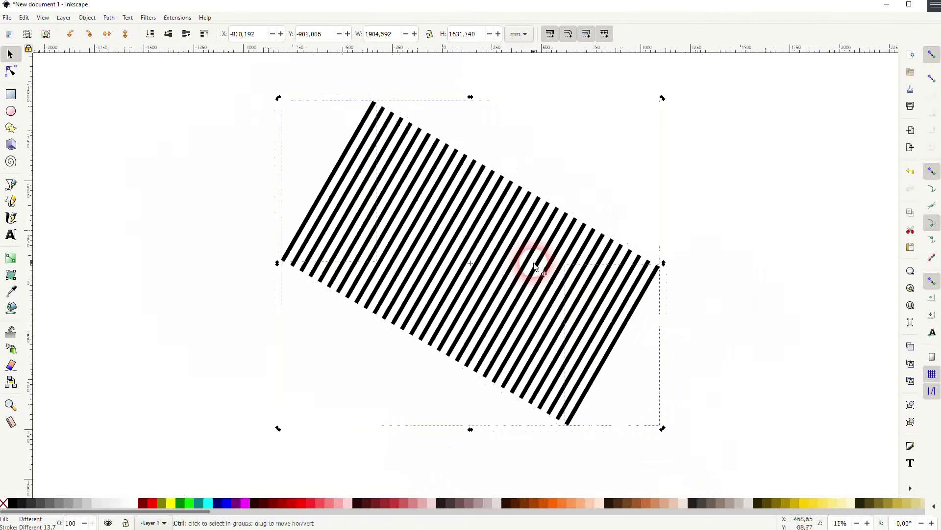
pyautogui.moveTo(664, 97); pyautogui.dragTo(681, 152)
pyautogui.click(740, 242)
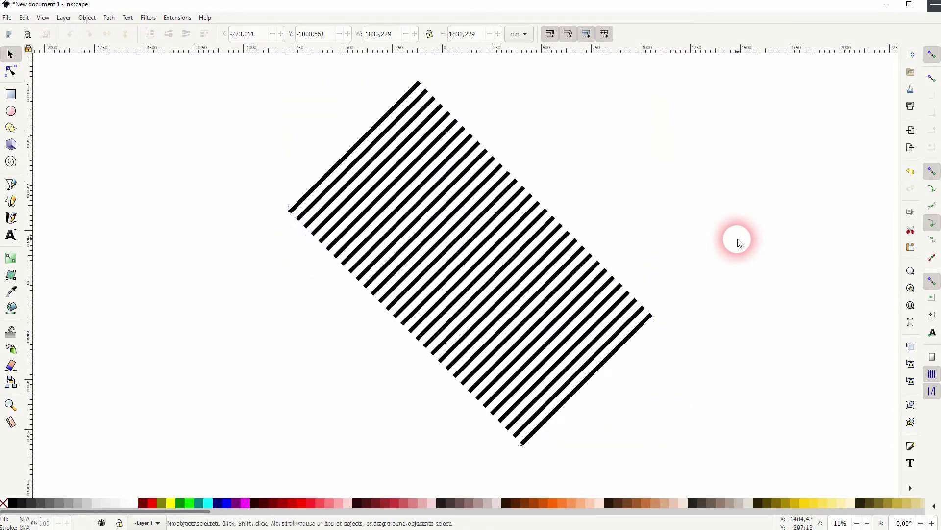
# Ungroup the group of interpolated diagonal lines.
pyautogui.click(498, 266)
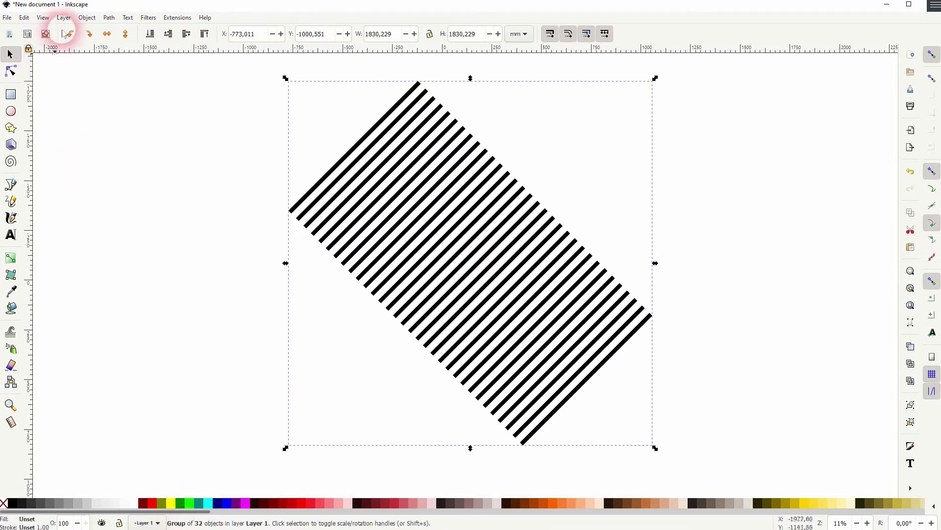
pyautogui.click(87, 18)
pyautogui.click(122, 120)
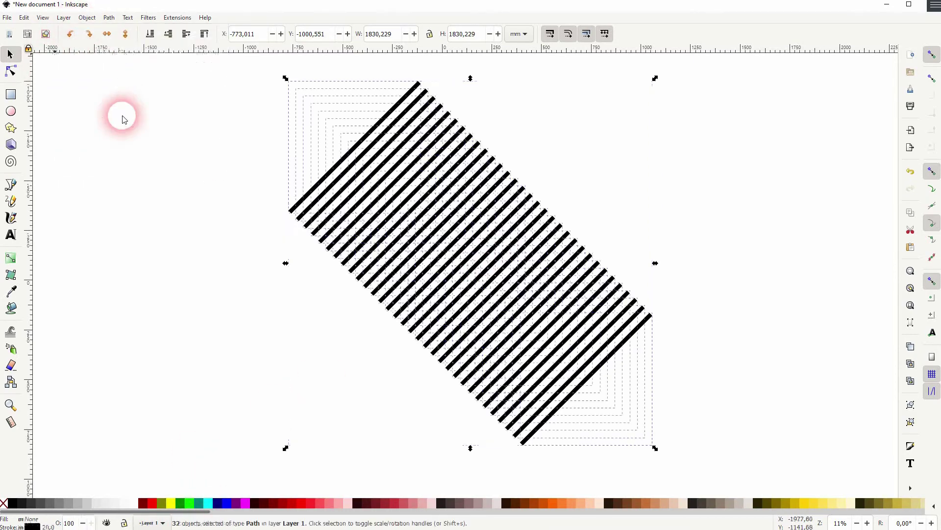
pyautogui.click(256, 372)
# Unite all the diagonal lines into one path with Union and convert its stroke to a path.
pyautogui.scroll(-1, 256, 373)
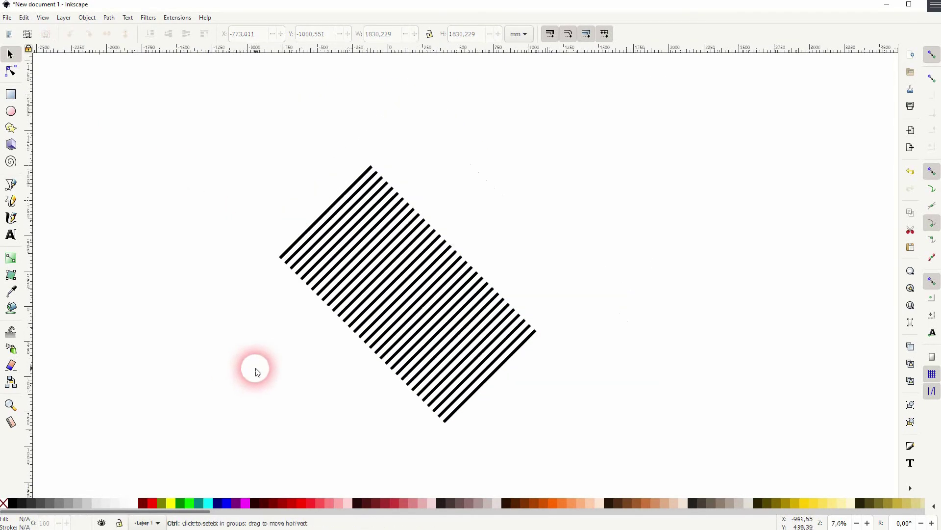
pyautogui.moveTo(199, 446); pyautogui.dragTo(683, 106)
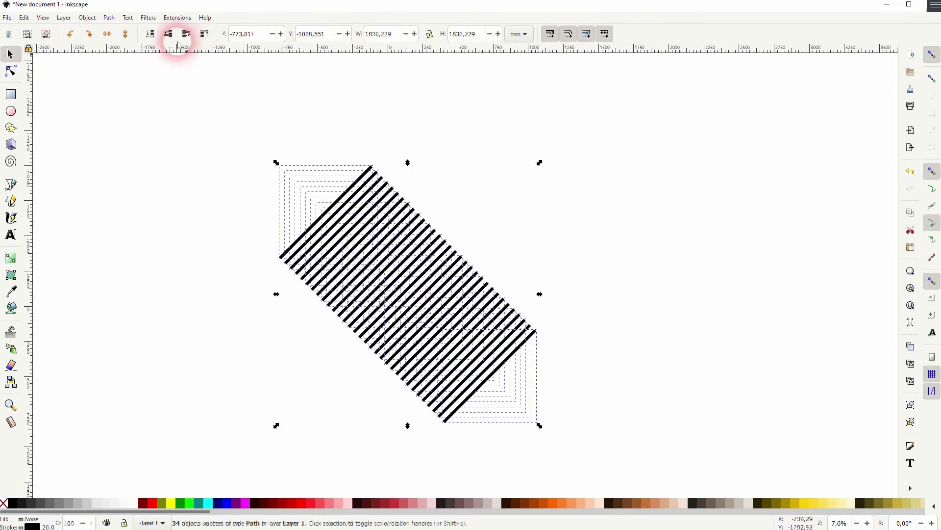
pyautogui.click(109, 18)
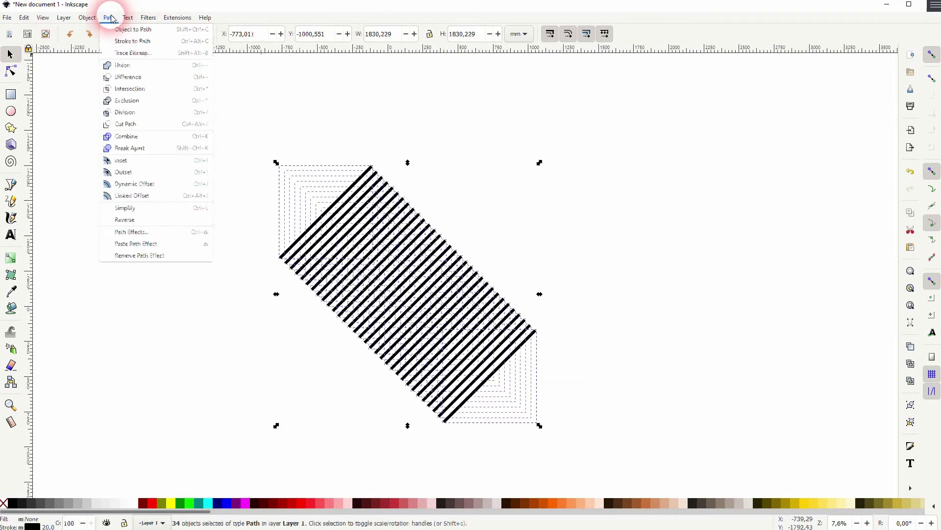
pyautogui.click(128, 66)
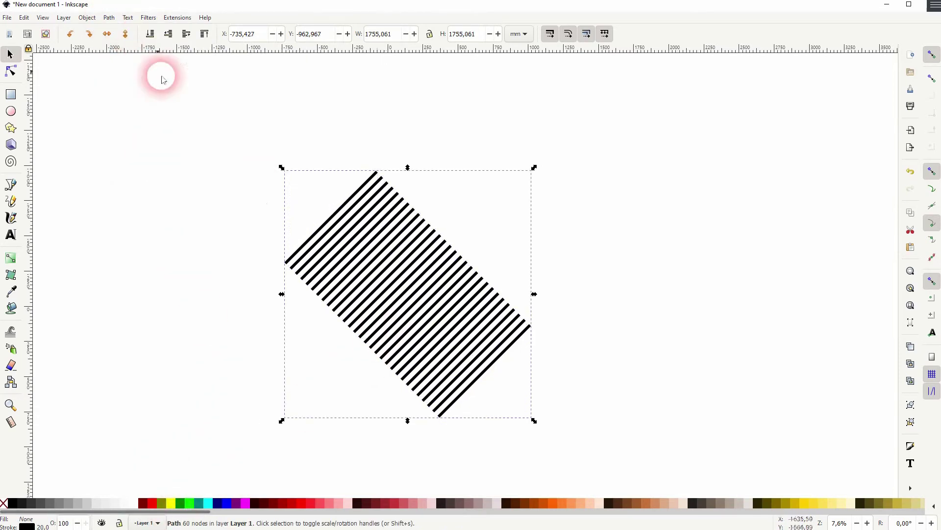
pyautogui.click(109, 17)
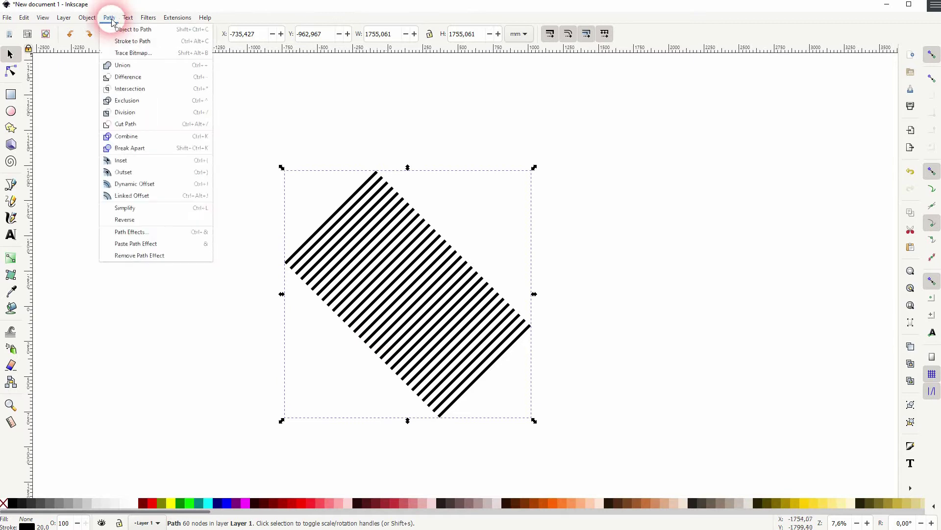
pyautogui.click(129, 42)
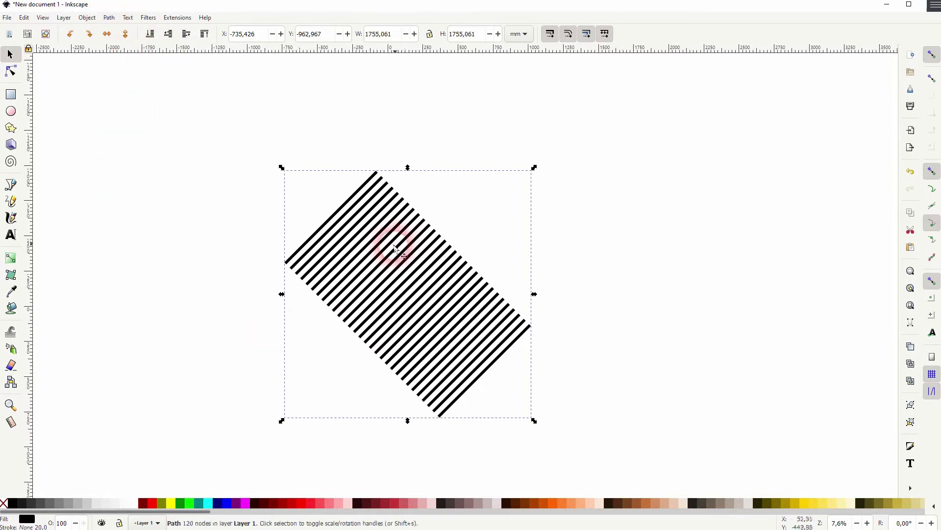
pyautogui.click(151, 249)
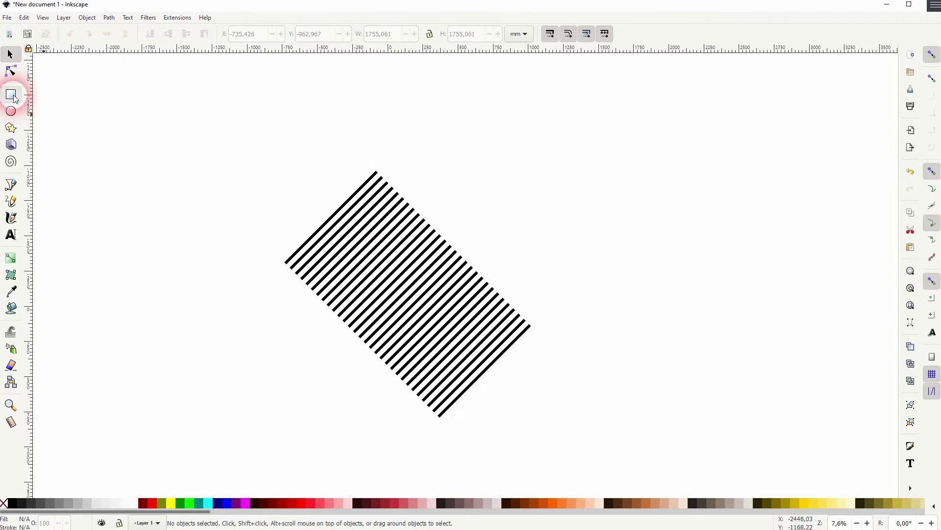
# Draw a square about 830 mm wide beside the diagonal stripes and fill it dark red.
pyautogui.click(10, 94)
pyautogui.moveTo(572, 198); pyautogui.dragTo(711, 314)
pyautogui.click(143, 503)
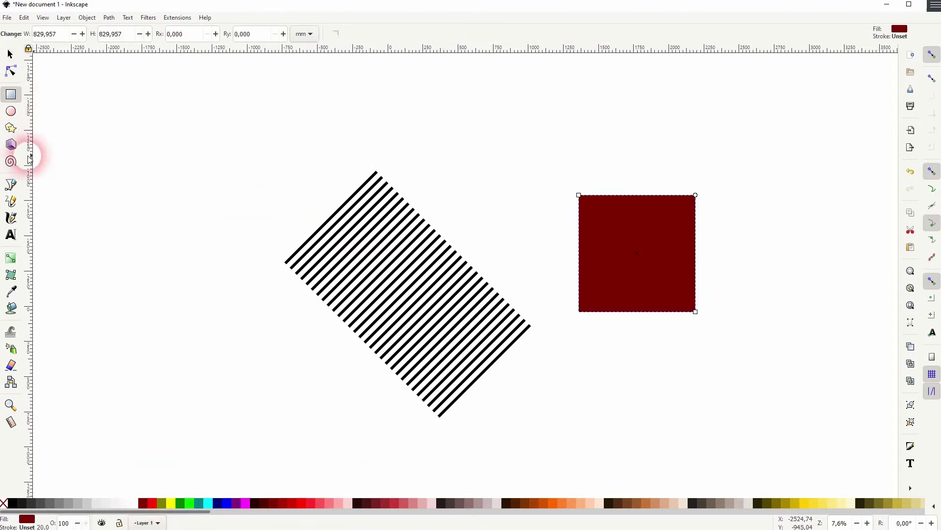
# Move the red square onto the stripes and scale it proportionally down to about 628 mm.
pyautogui.click(10, 54)
pyautogui.click(588, 246)
pyautogui.moveTo(589, 246); pyautogui.dragTo(401, 278)
pyautogui.moveTo(465, 344); pyautogui.dragTo(446, 327)
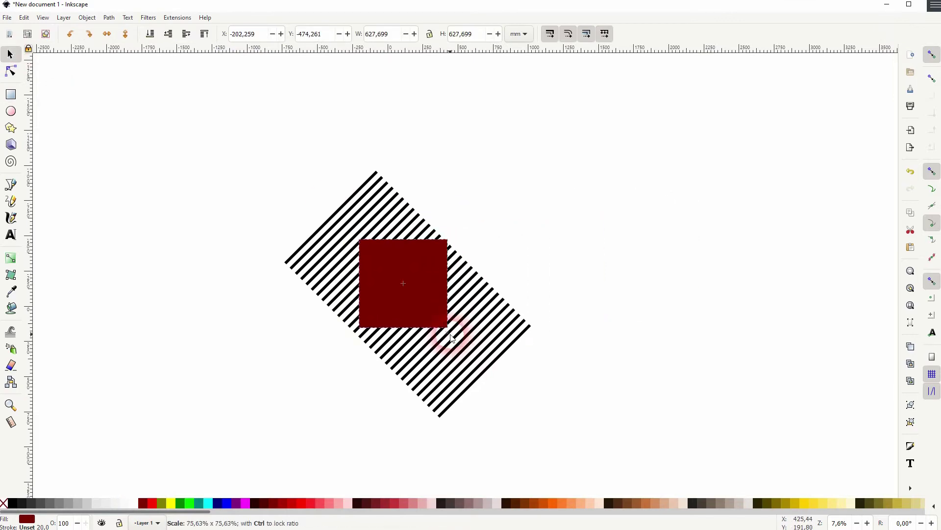
pyautogui.moveTo(413, 280); pyautogui.dragTo(406, 287)
pyautogui.scroll(1, 417, 299)
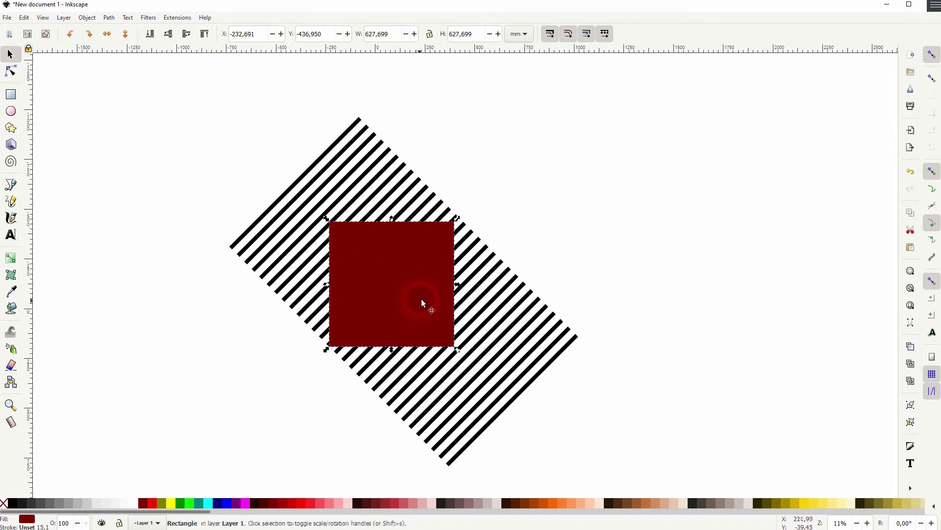
# With snapping temporarily off, position the square within the stripes at about X -229, Y -443 mm and lower it to the bottom.
pyautogui.moveTo(395, 242); pyautogui.dragTo(400, 242)
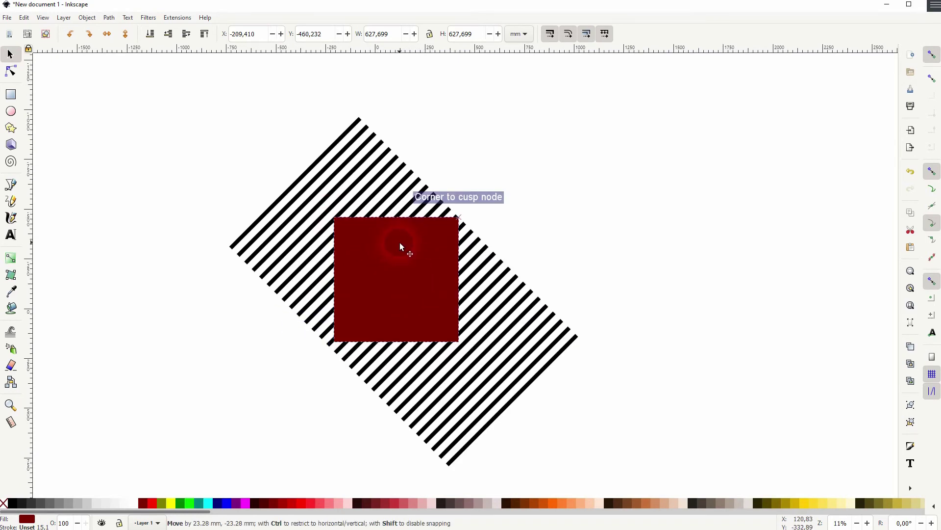
pyautogui.click(932, 55)
pyautogui.moveTo(428, 273); pyautogui.dragTo(413, 281)
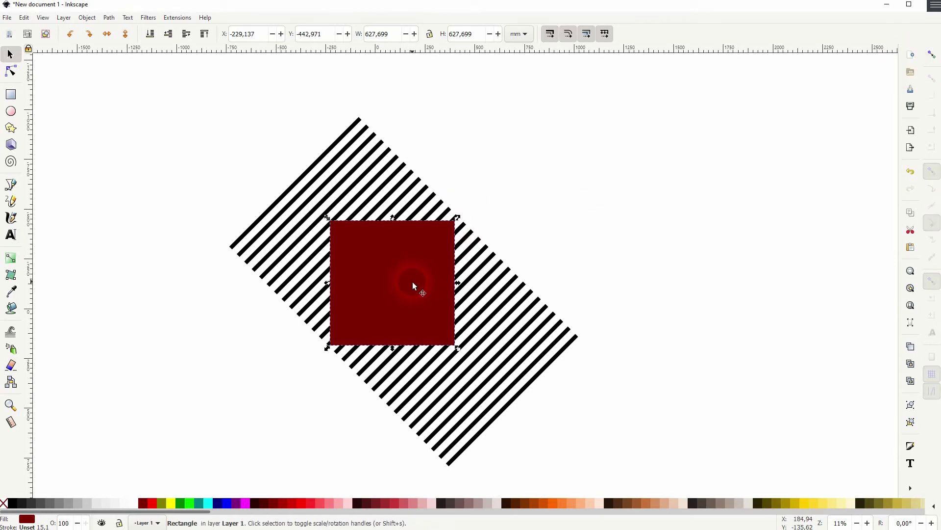
pyautogui.click(150, 34)
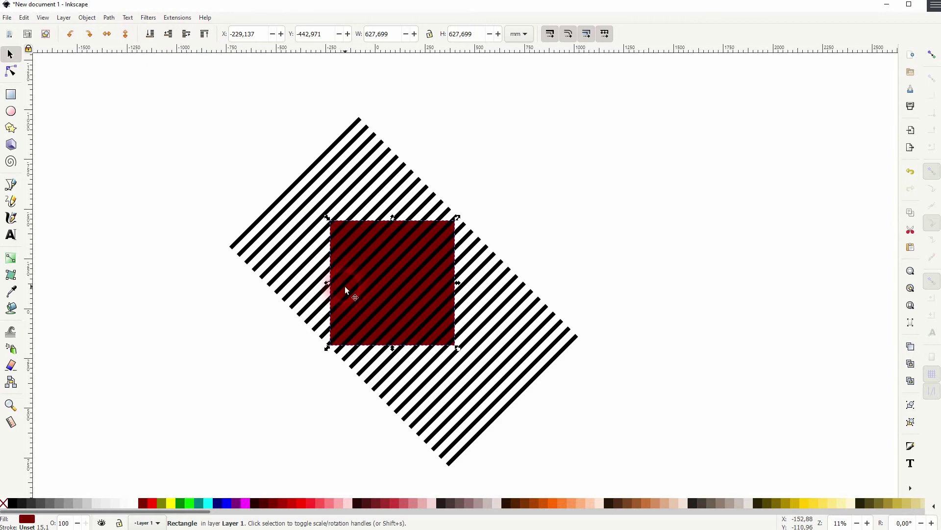
pyautogui.click(931, 55)
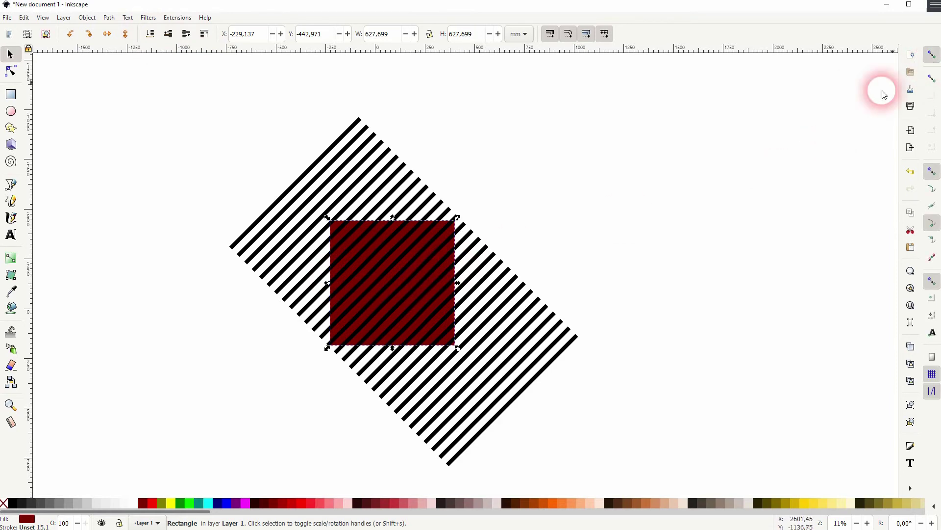
# Convert the red square to a path and subtract the diagonal stripes from it with Difference.
pyautogui.click(109, 17)
pyautogui.click(127, 29)
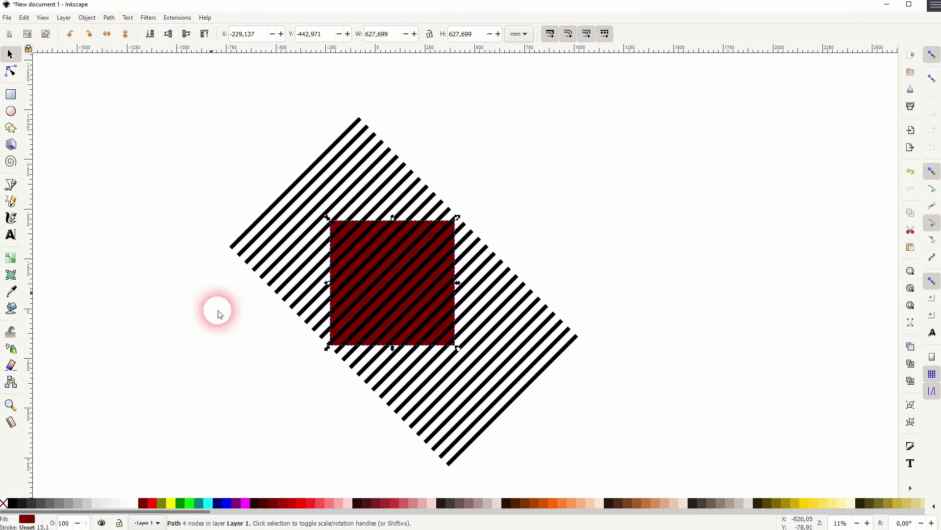
pyautogui.moveTo(145, 81); pyautogui.dragTo(648, 481)
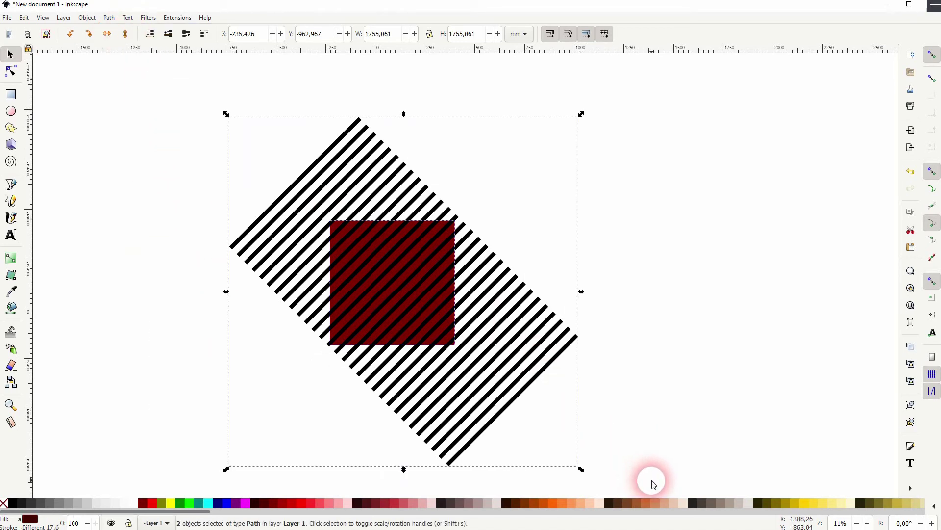
pyautogui.click(110, 18)
pyautogui.click(133, 76)
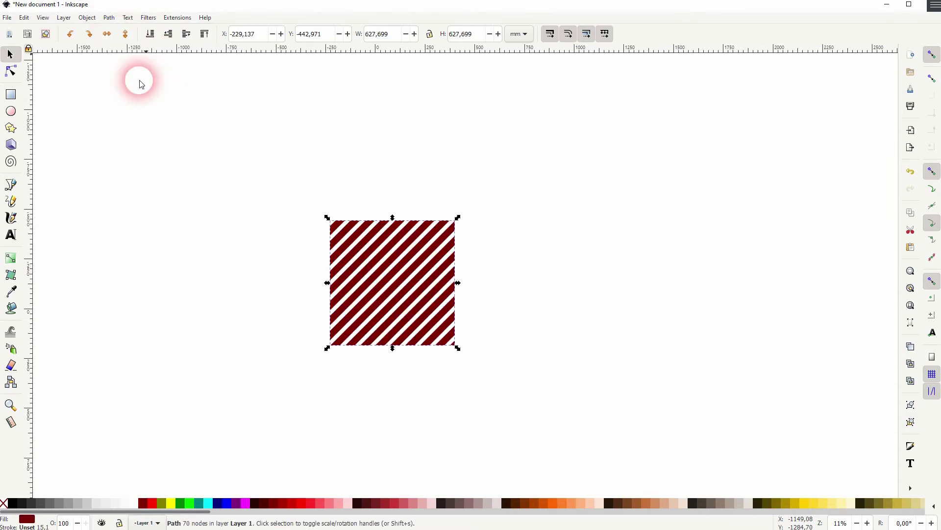
pyautogui.click(521, 304)
# Fill the striped square with black.
pyautogui.moveTo(223, 412); pyautogui.dragTo(538, 151)
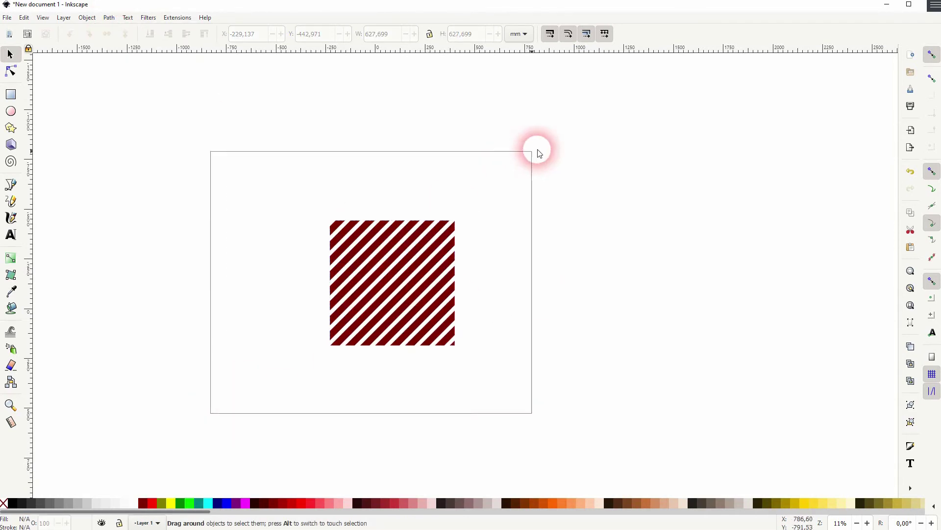
pyautogui.click(12, 505)
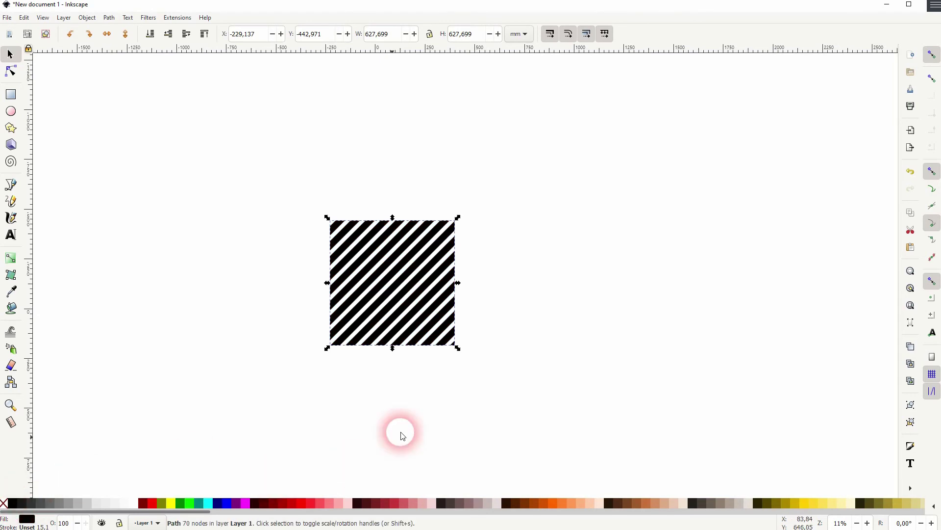
# Add a bold sans-serif letter B as text beside the striped square and enlarge it.
pyautogui.click(423, 417)
pyautogui.click(11, 239)
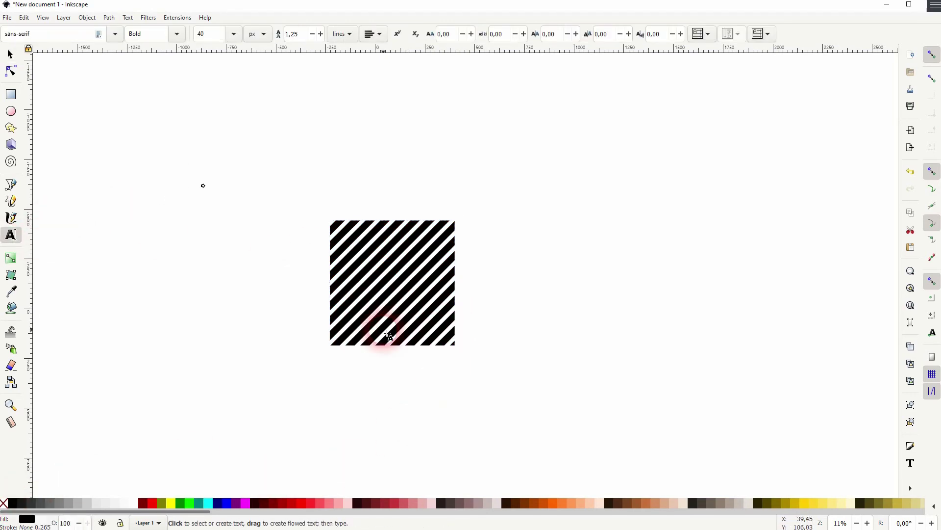
pyautogui.click(9, 55)
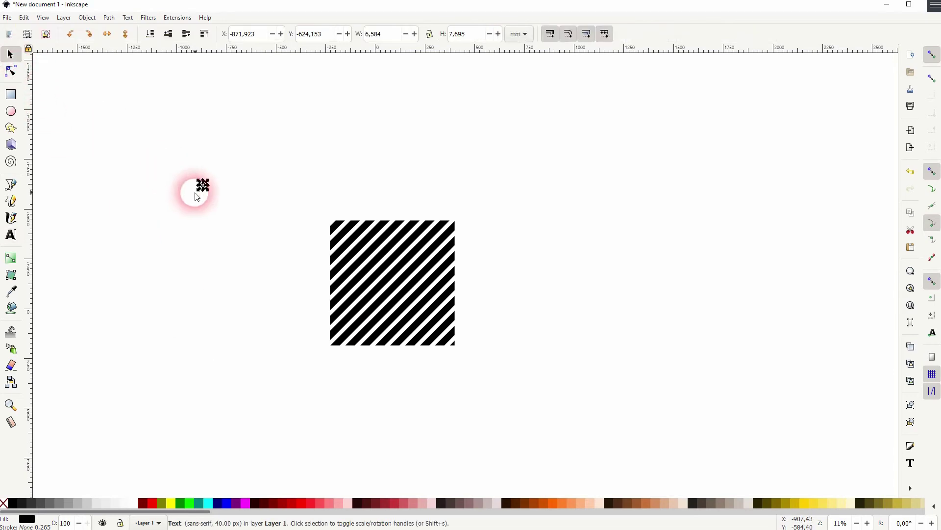
pyautogui.moveTo(210, 194); pyautogui.dragTo(275, 269)
# Fill the B with dark red, scale it to about 273 by 319 mm and place it over the striped square's lower-right corner.
pyautogui.click(143, 503)
pyautogui.moveTo(242, 242); pyautogui.dragTo(430, 309)
pyautogui.moveTo(465, 338); pyautogui.dragTo(425, 311)
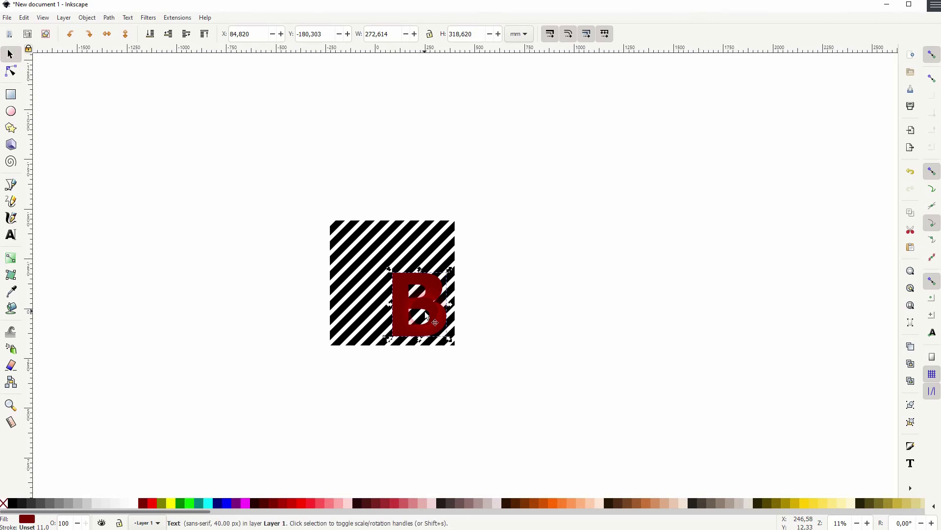
pyautogui.click(430, 363)
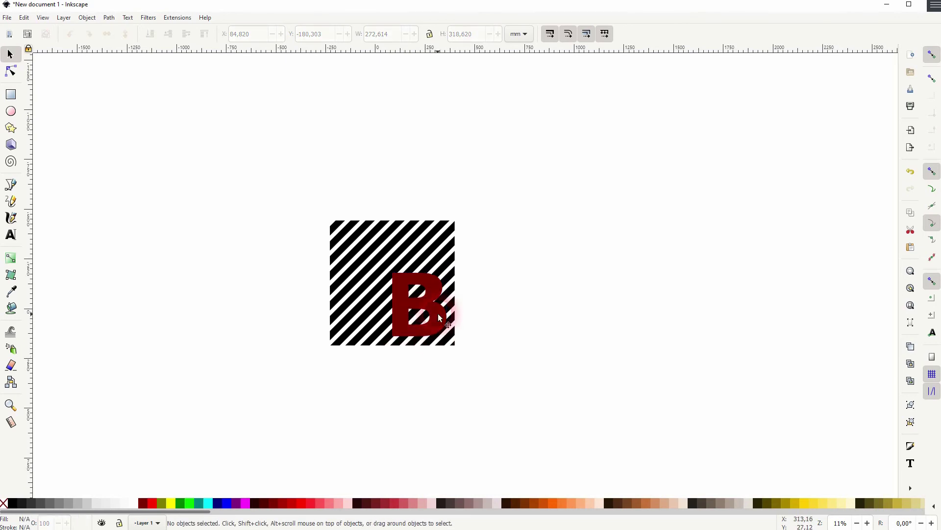
# Convert the B text to a path and ungroup it.
pyautogui.click(402, 296)
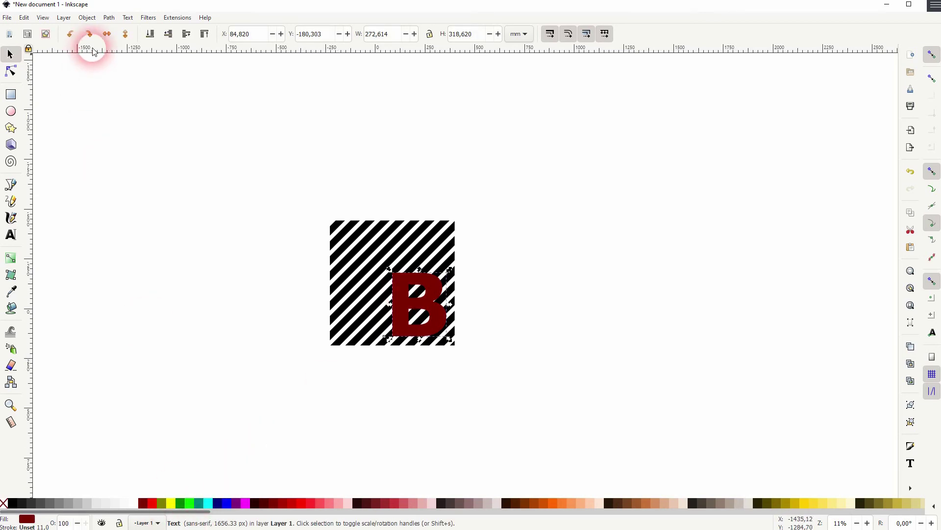
pyautogui.click(109, 18)
pyautogui.click(123, 29)
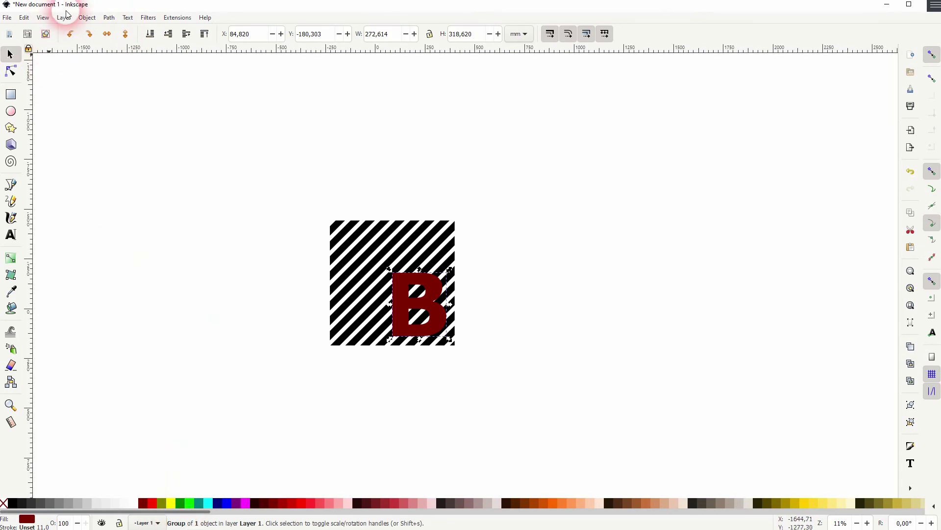
pyautogui.click(87, 18)
pyautogui.click(106, 111)
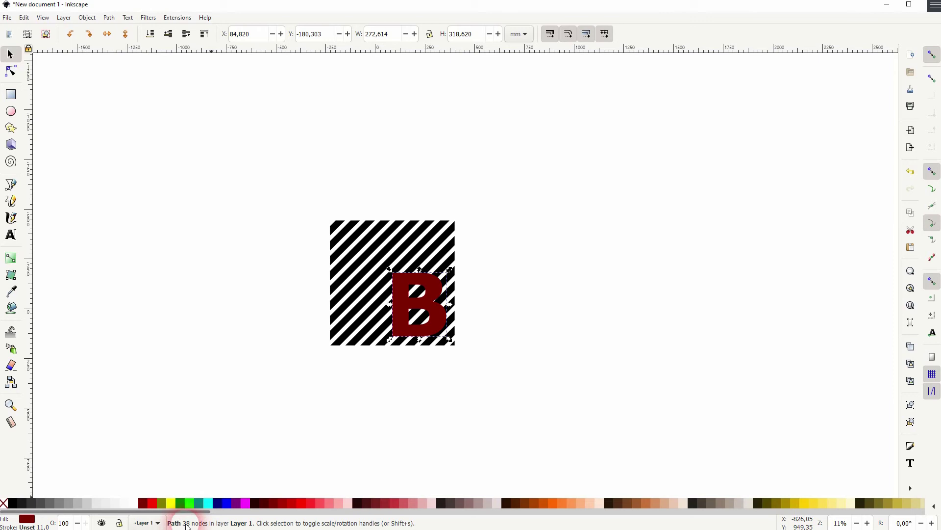
# Subtract the B from the striped square with Difference.
pyautogui.moveTo(227, 386); pyautogui.dragTo(568, 148)
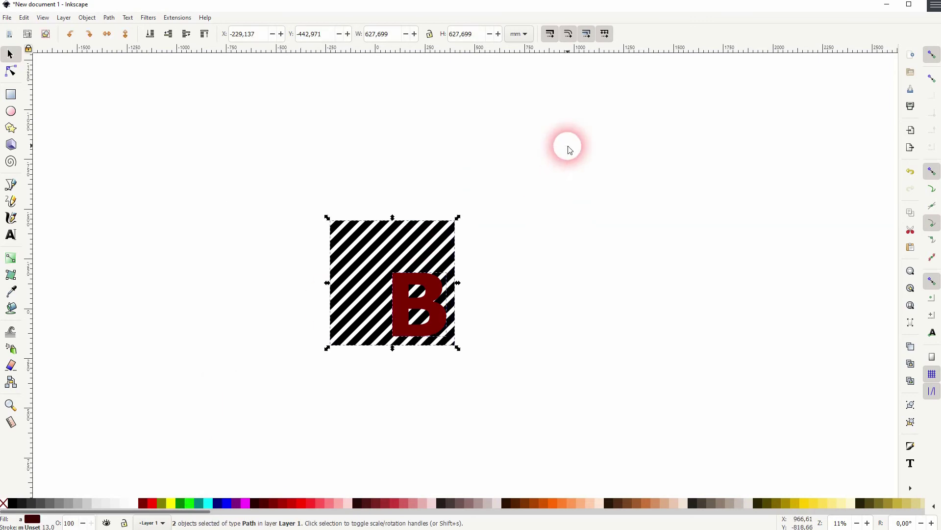
pyautogui.click(108, 18)
pyautogui.click(126, 76)
pyautogui.click(518, 343)
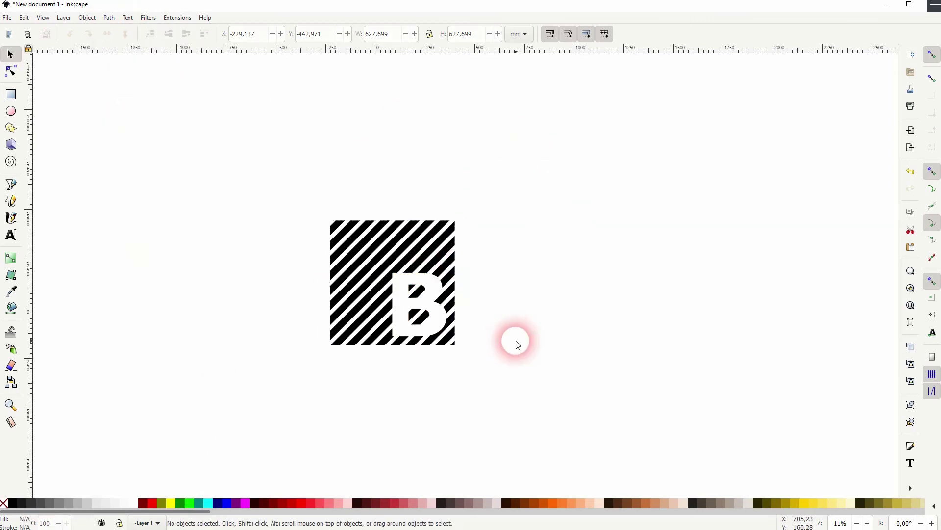
# Move the striped square with the cut-out B to about X -101, Y -495 mm and fill it with dark red.
pyautogui.moveTo(420, 262); pyautogui.dragTo(442, 243)
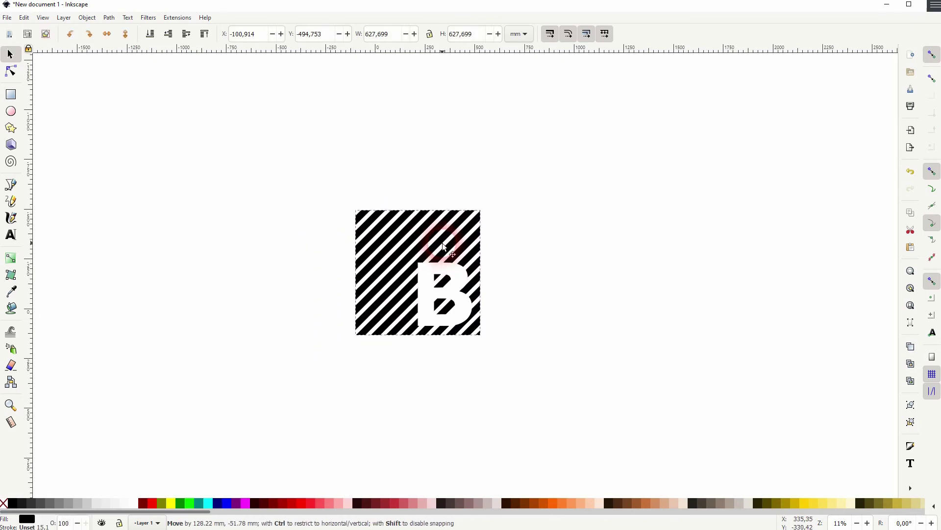
pyautogui.click(142, 503)
# Try an olive rectangle of about 1144 by 1307 mm as a background behind the striped square, then move it aside and delete it.
pyautogui.click(11, 93)
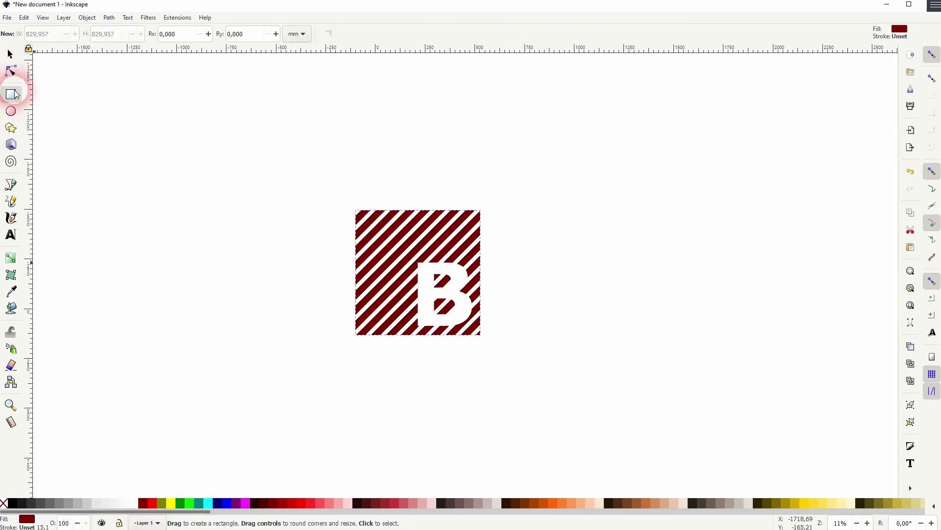
pyautogui.moveTo(319, 142); pyautogui.dragTo(515, 415)
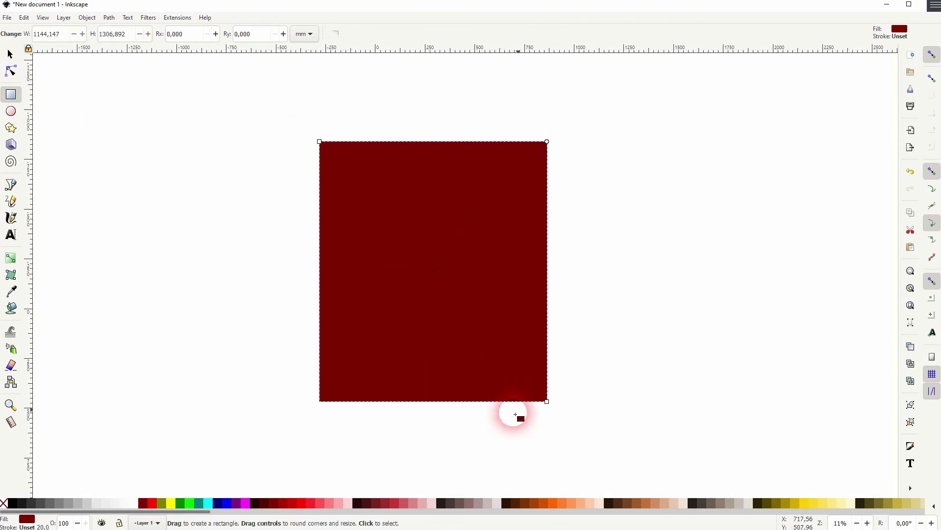
pyautogui.click(162, 503)
pyautogui.click(9, 55)
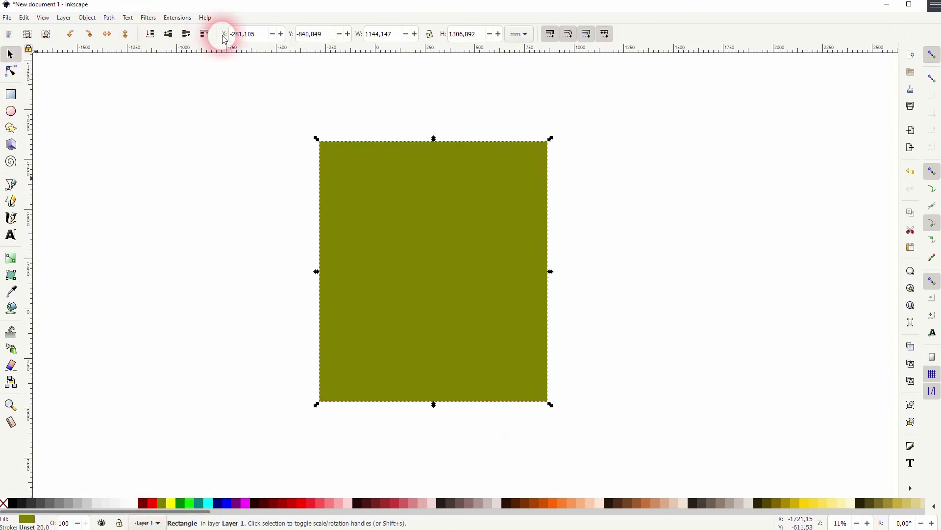
pyautogui.click(151, 34)
pyautogui.moveTo(500, 230); pyautogui.dragTo(186, 242)
pyautogui.press('Delete')
# Fill the striped square with the cut-out B with black and deselect it.
pyautogui.moveTo(290, 383); pyautogui.dragTo(621, 145)
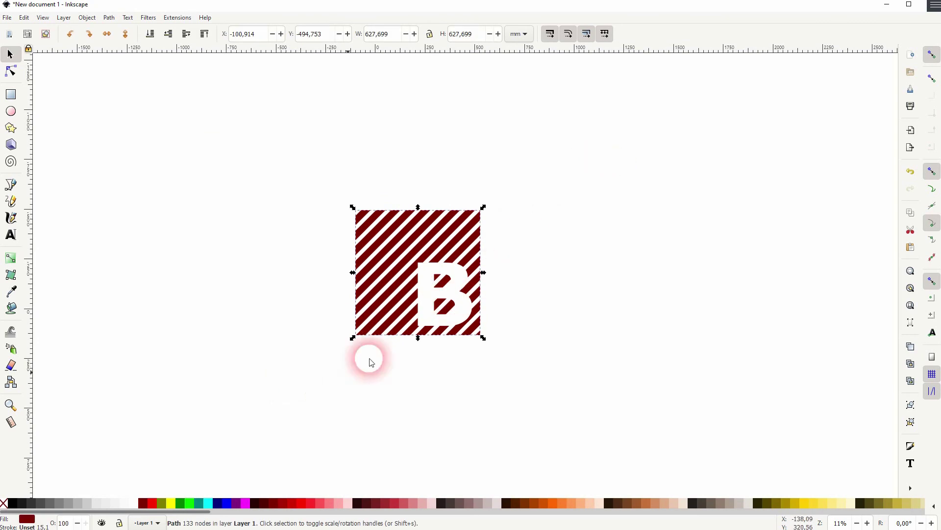
pyautogui.click(18, 506)
pyautogui.click(405, 420)
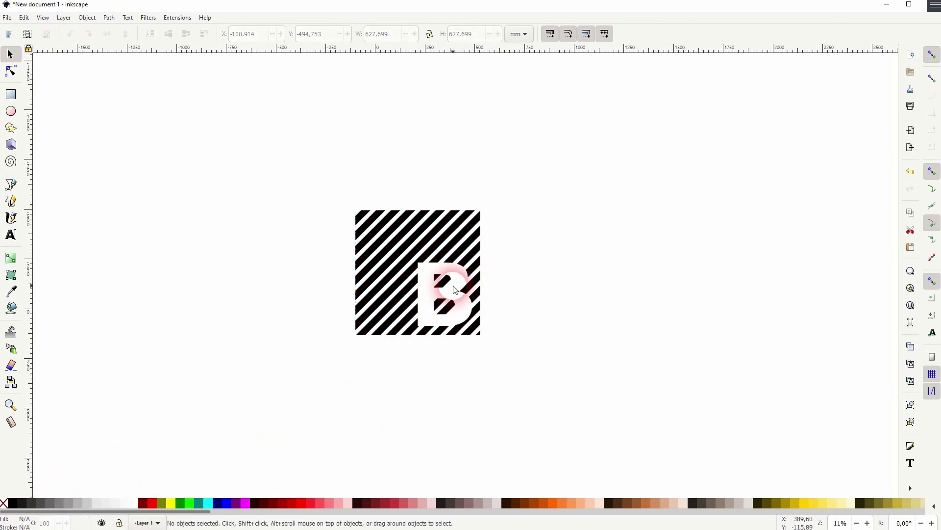